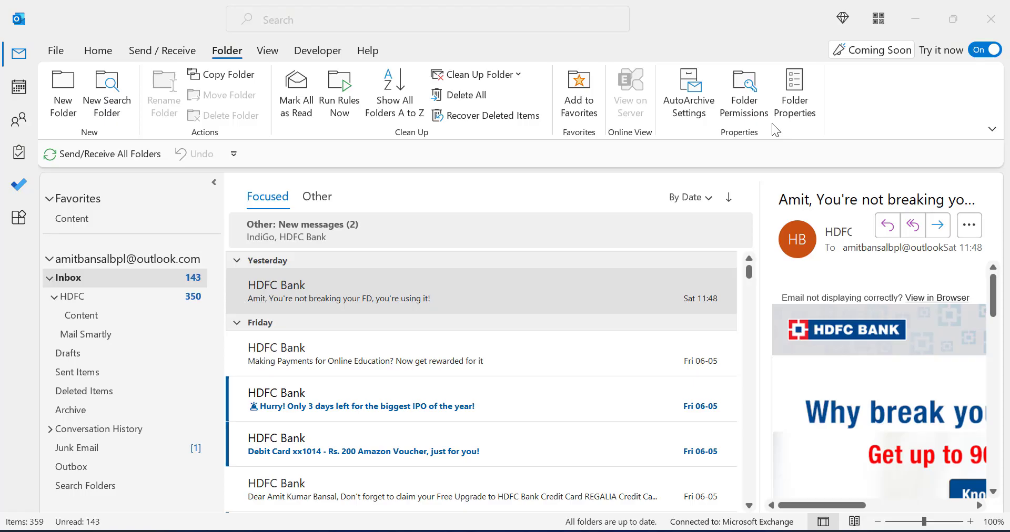
Delete the HDFC Bank message about "You're not breaking your FD, you're using it!" from the Outlook account's Inbox.
{"action": "left_click", "coordinate": [84, 278]}
{"action": "scroll", "coordinate": [669, 331], "scroll_direction": "down", "scroll_amount": 3}
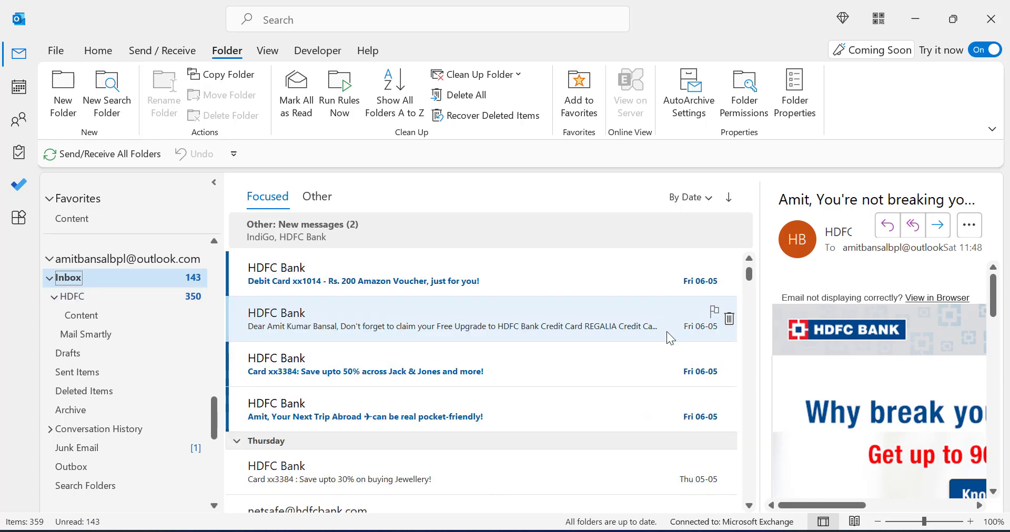
{"action": "scroll", "coordinate": [669, 339], "scroll_direction": "up", "scroll_amount": 3}
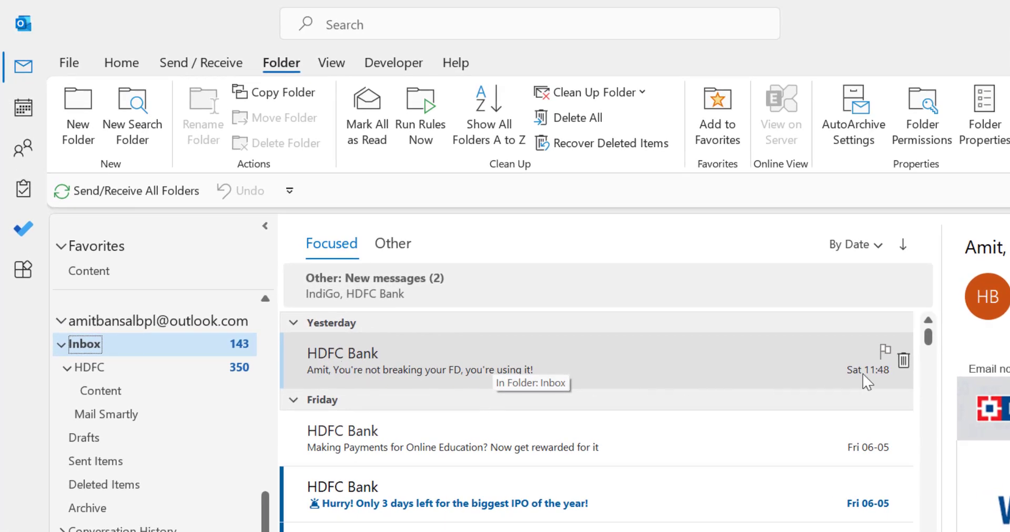
{"action": "left_click", "coordinate": [903, 362]}
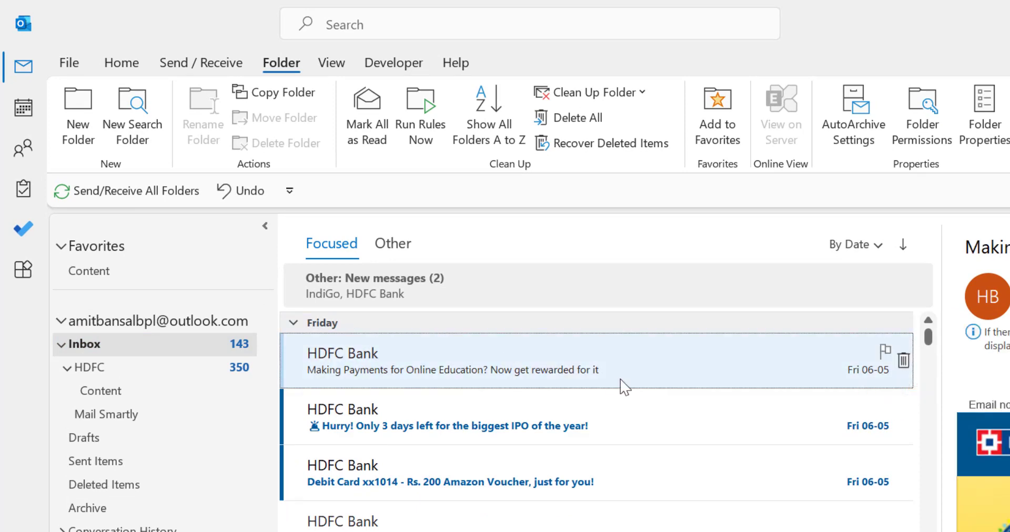
Move the "Shopping on mind?" message from Deleted Items to the Inbox of the Outlook account.
{"action": "left_click", "coordinate": [122, 486]}
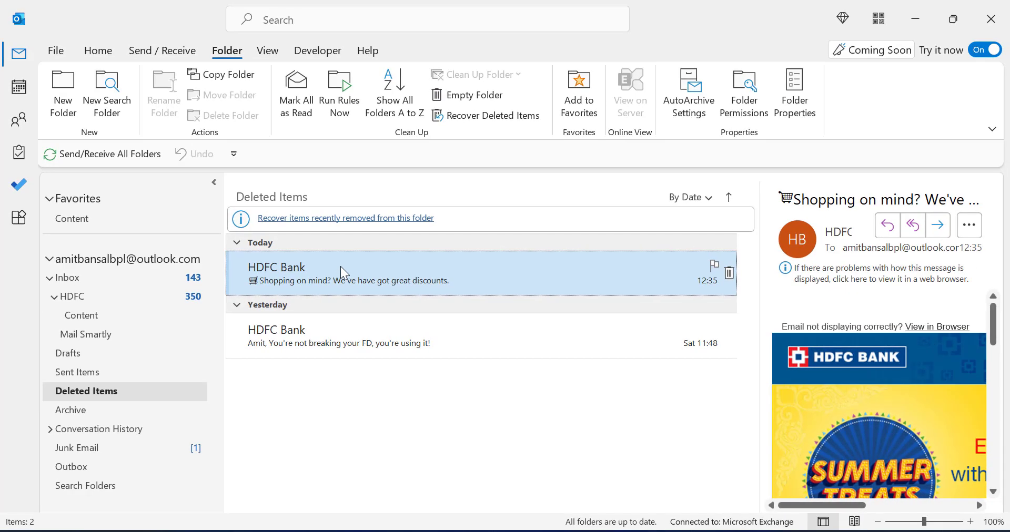
{"action": "right_click", "coordinate": [339, 267]}
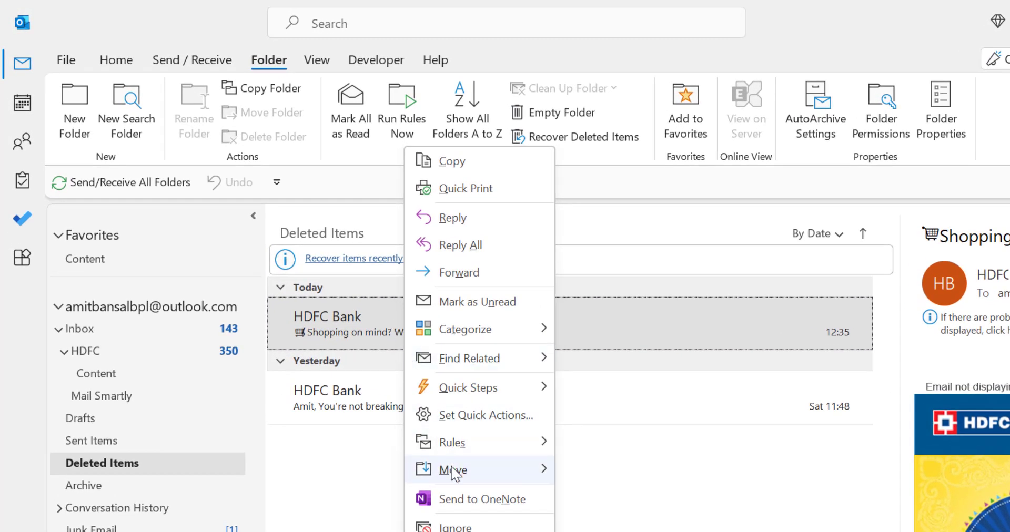
{"action": "mouse_move", "coordinate": [472, 468]}
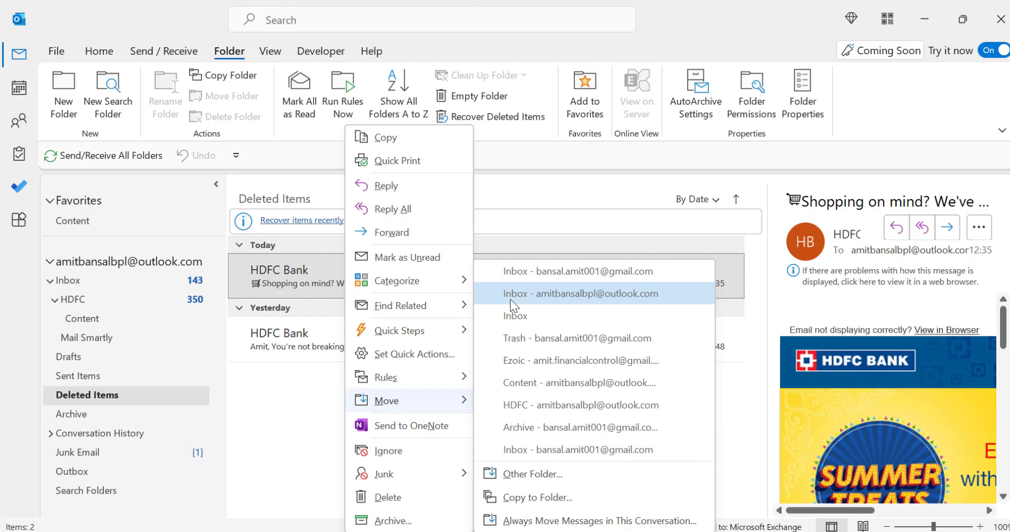
{"action": "left_click", "coordinate": [608, 296]}
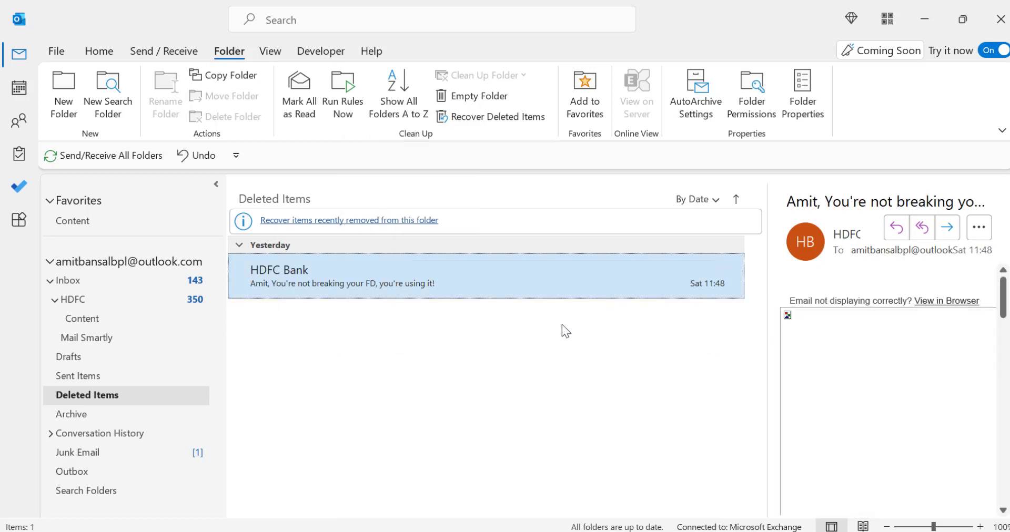
Delete the "Shopping on mind?" message from the Inbox.
{"action": "left_click", "coordinate": [104, 286]}
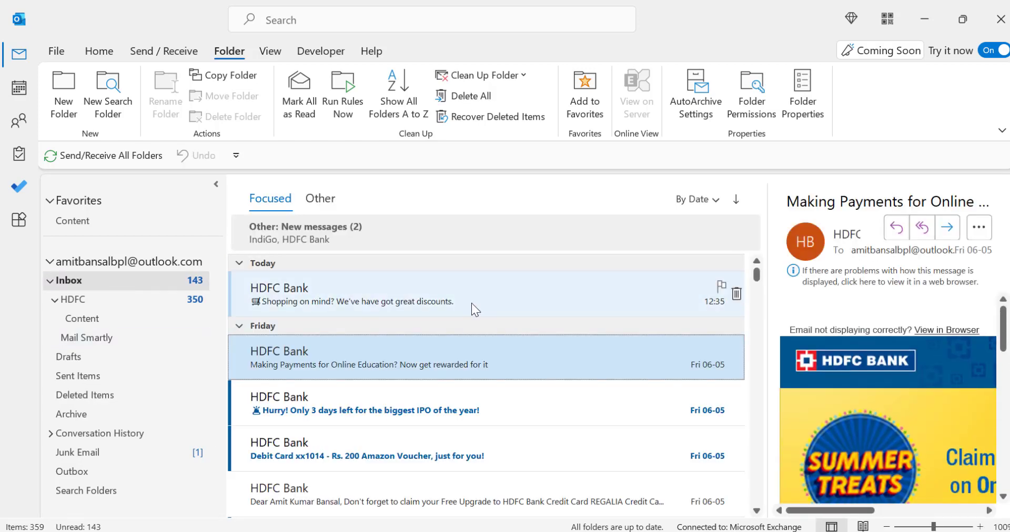
{"action": "left_click", "coordinate": [380, 291]}
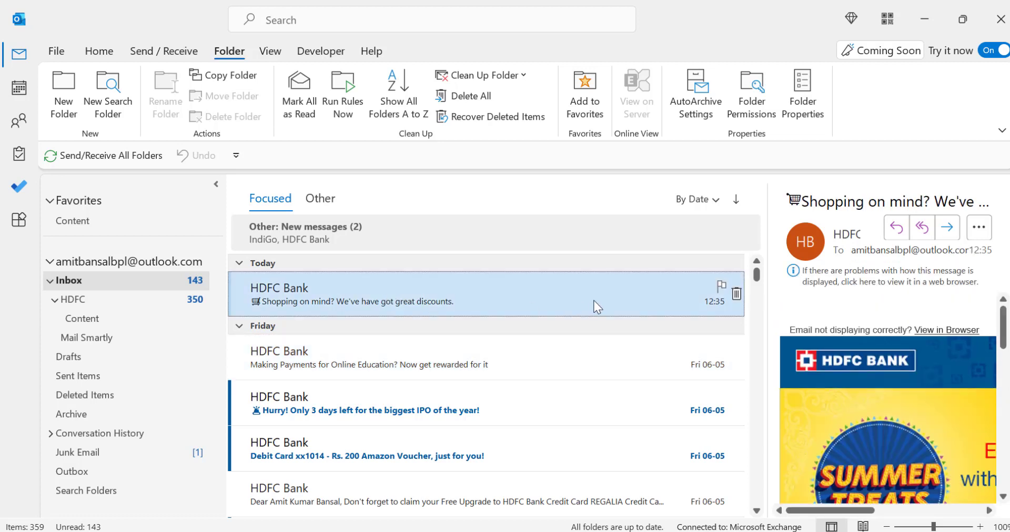
{"action": "left_click", "coordinate": [737, 295]}
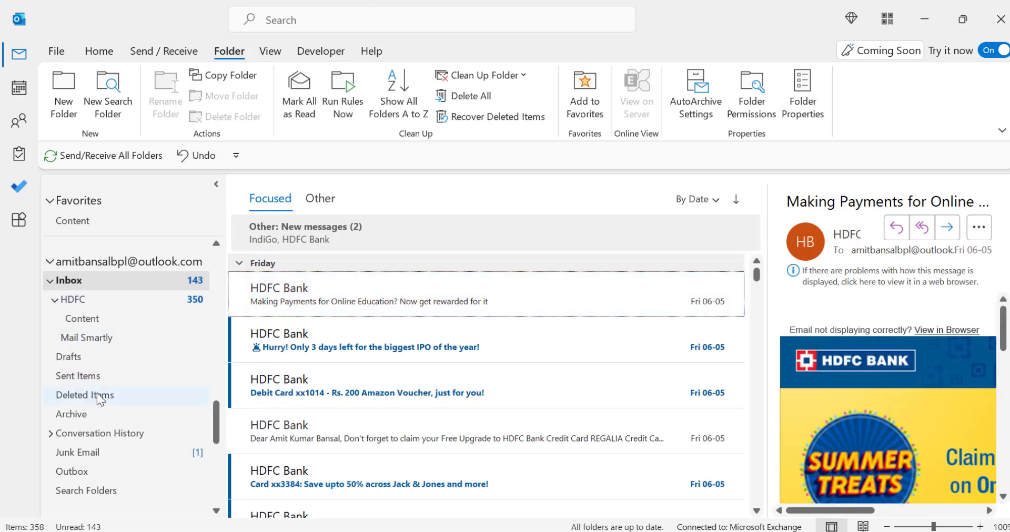
Permanently delete the "Shopping on mind?" message from the Deleted Items folder.
{"action": "left_click", "coordinate": [97, 394]}
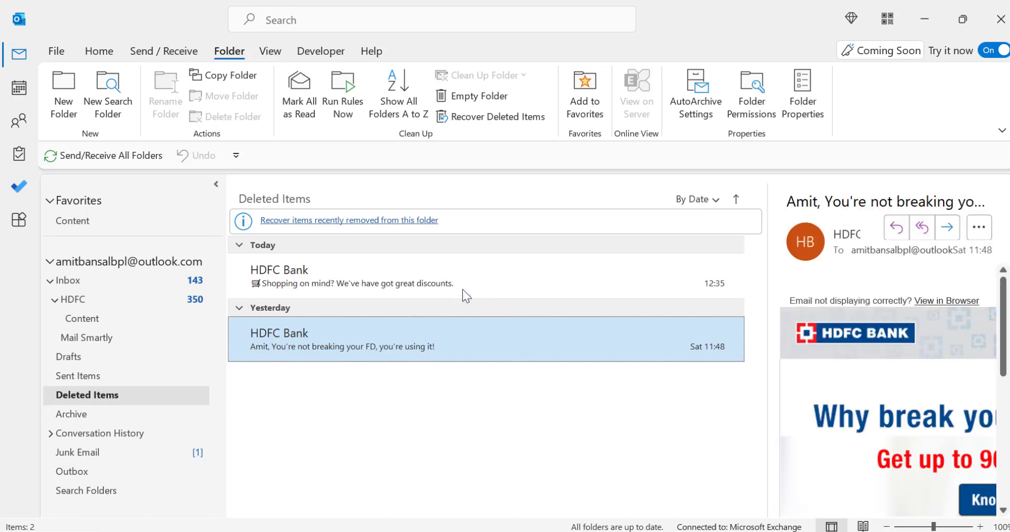
{"action": "left_click", "coordinate": [454, 282]}
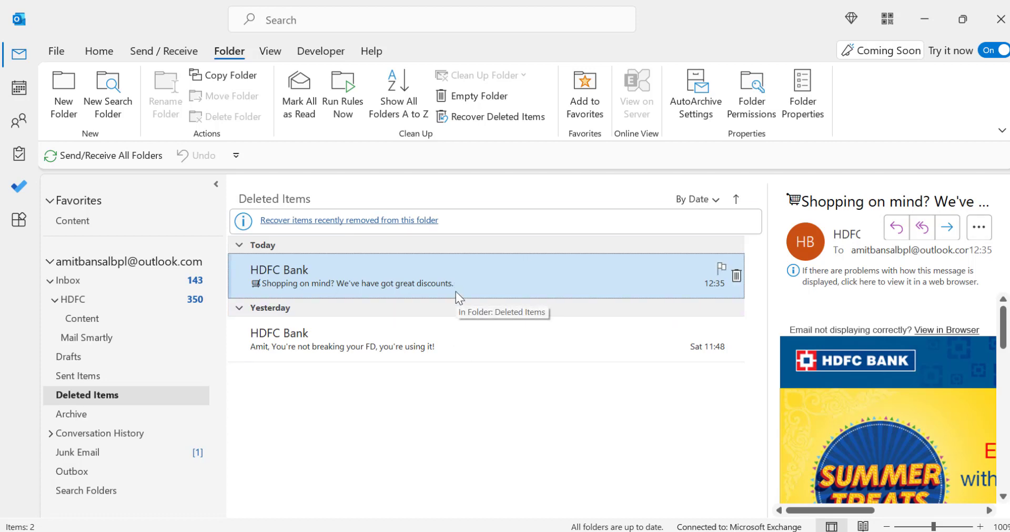
{"action": "left_click", "coordinate": [737, 277]}
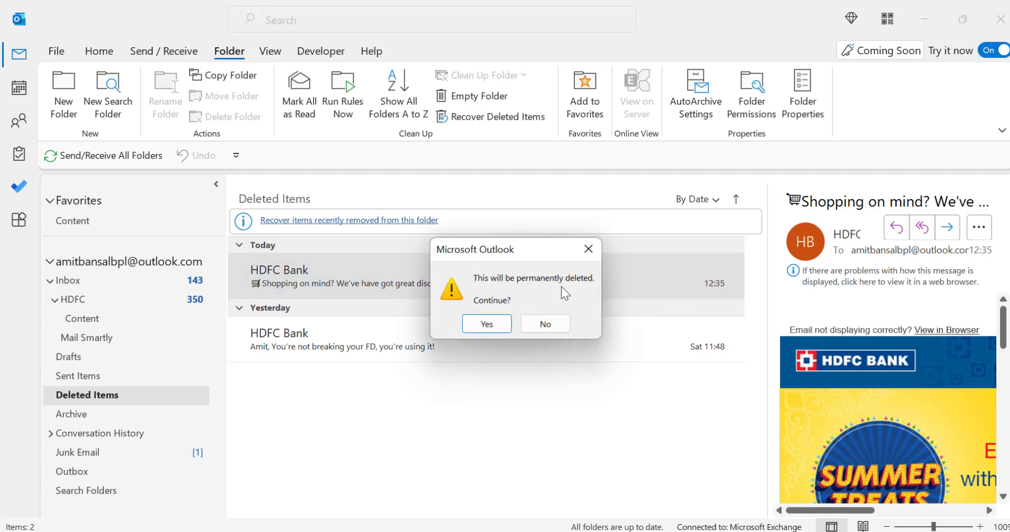
{"action": "left_click", "coordinate": [488, 326]}
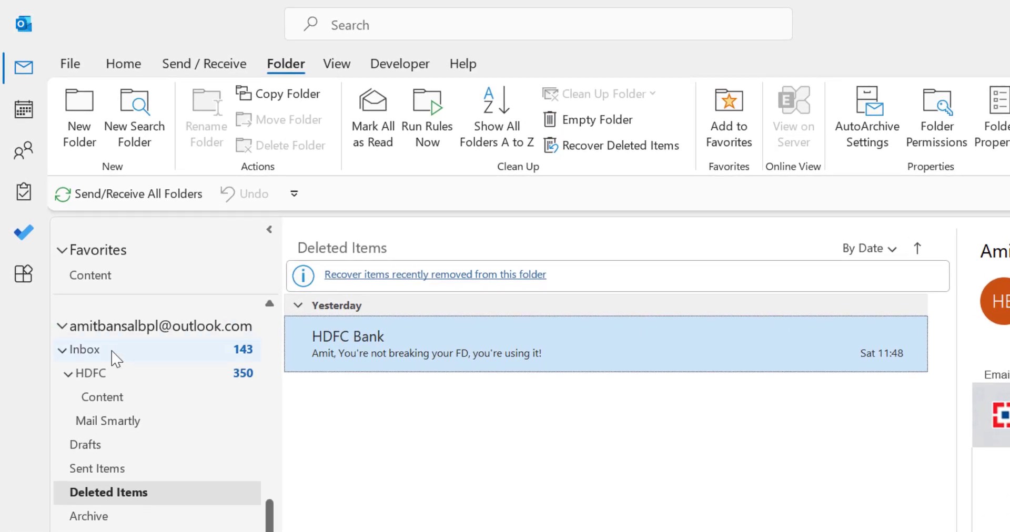
From the Inbox, use Recover Deleted Items to restore the permanently deleted "Shopping on mind?" message.
{"action": "left_click", "coordinate": [112, 355]}
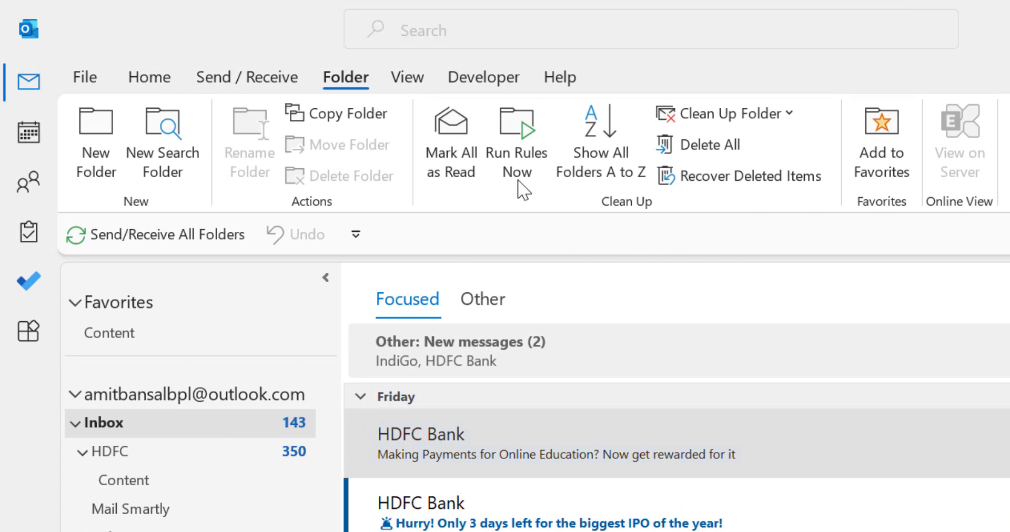
{"action": "left_click", "coordinate": [764, 180]}
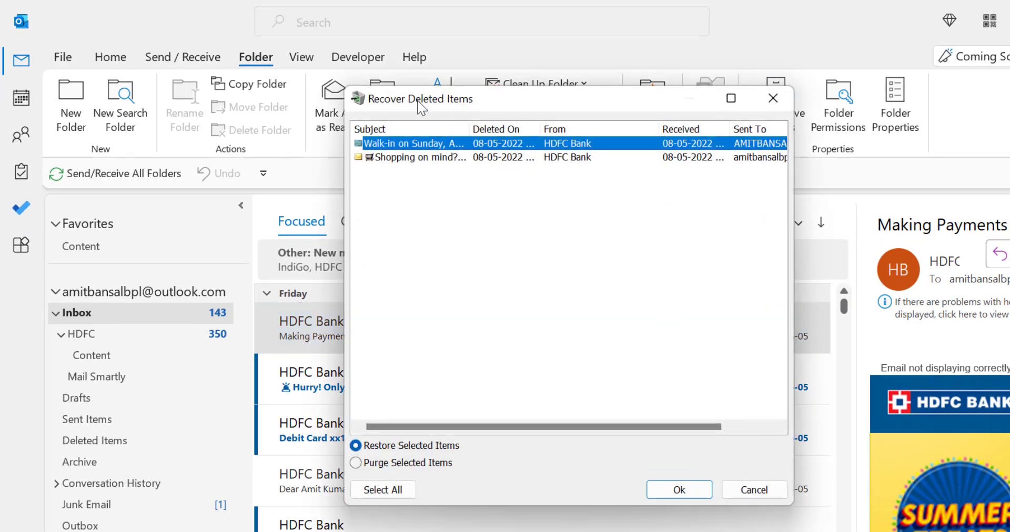
{"action": "left_click_drag", "start_coordinate": [535, 111], "coordinate": [503, 186]}
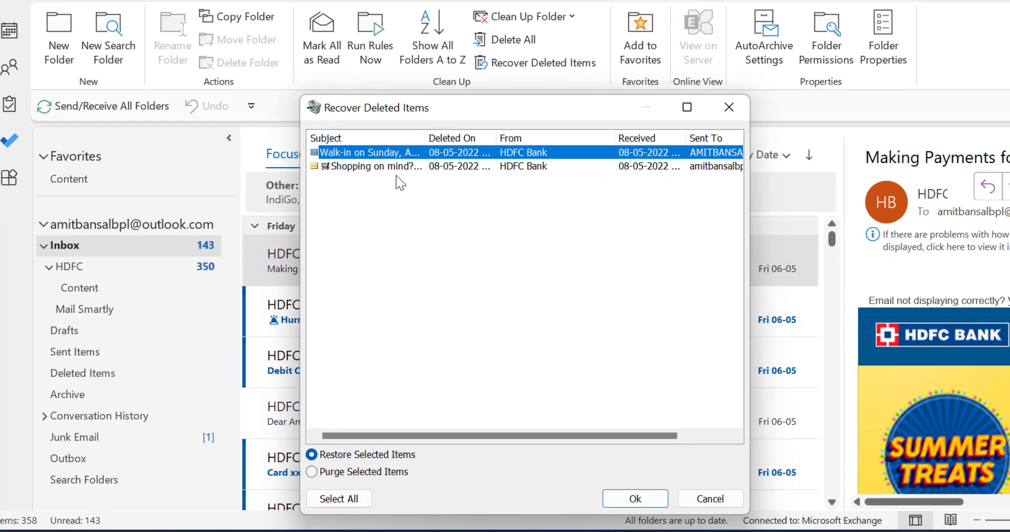
{"action": "left_click_drag", "start_coordinate": [487, 113], "coordinate": [497, 82]}
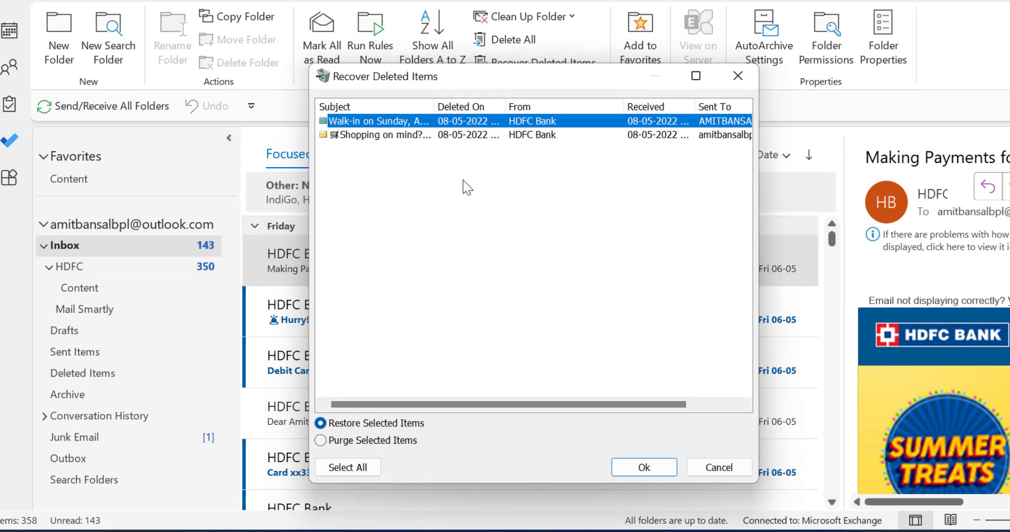
{"action": "left_click", "coordinate": [394, 136]}
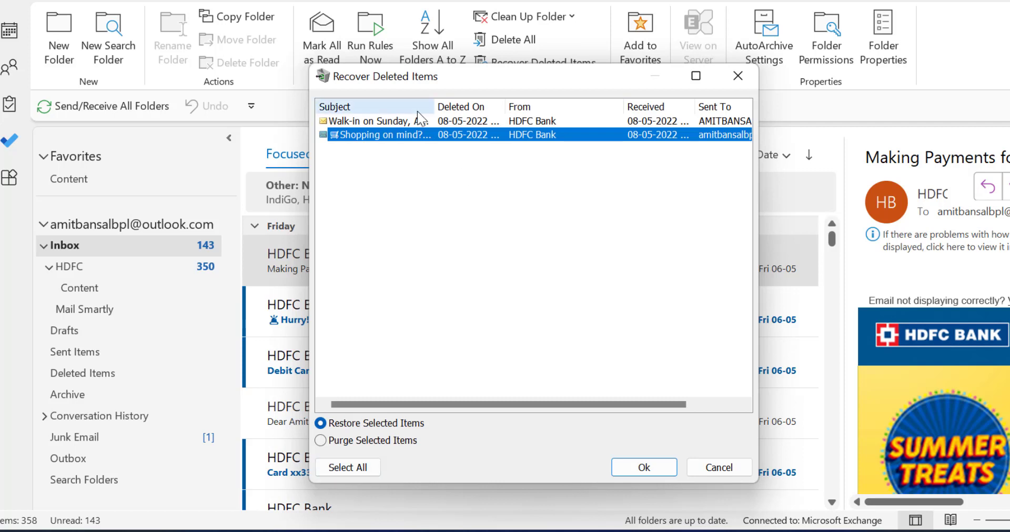
{"action": "left_click", "coordinate": [349, 467]}
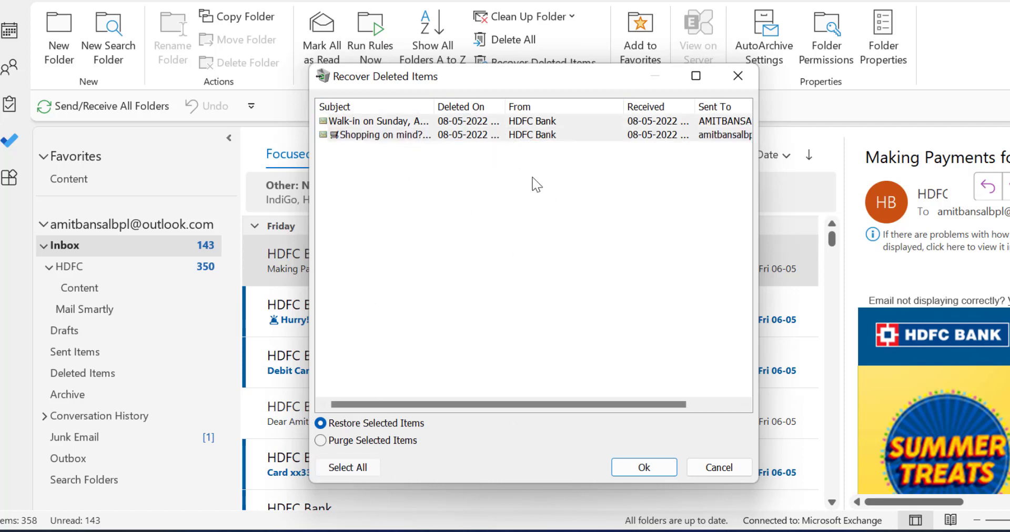
{"action": "left_click", "coordinate": [536, 206]}
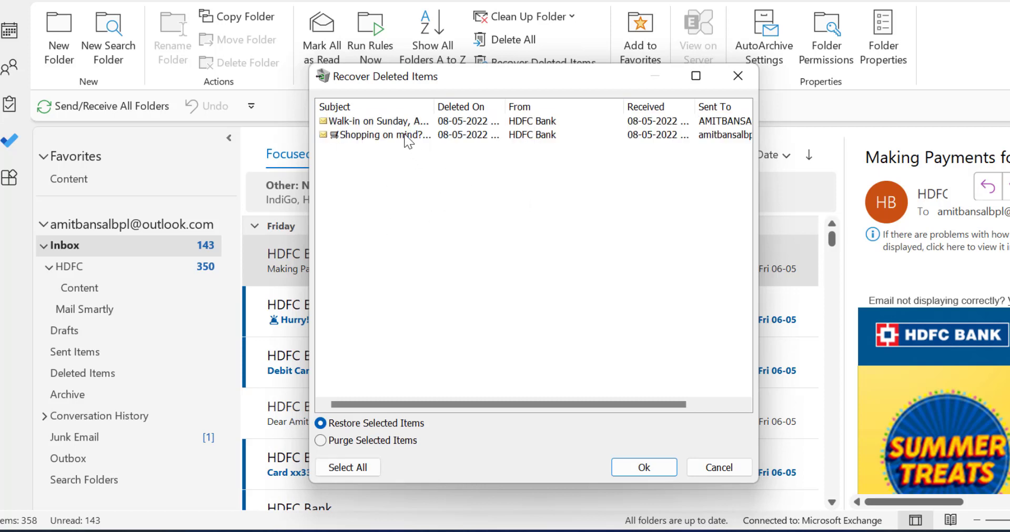
{"action": "left_click", "coordinate": [387, 124]}
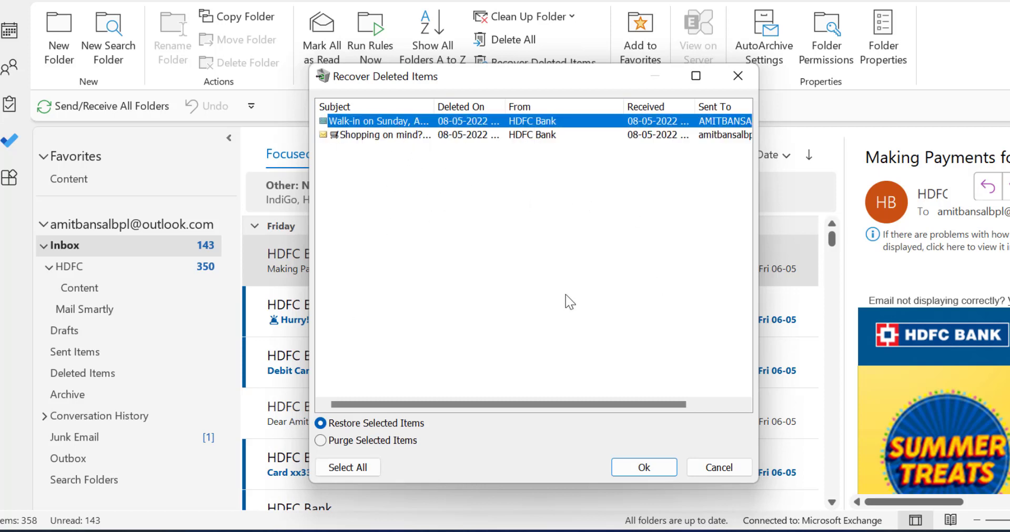
{"action": "left_click", "coordinate": [656, 471]}
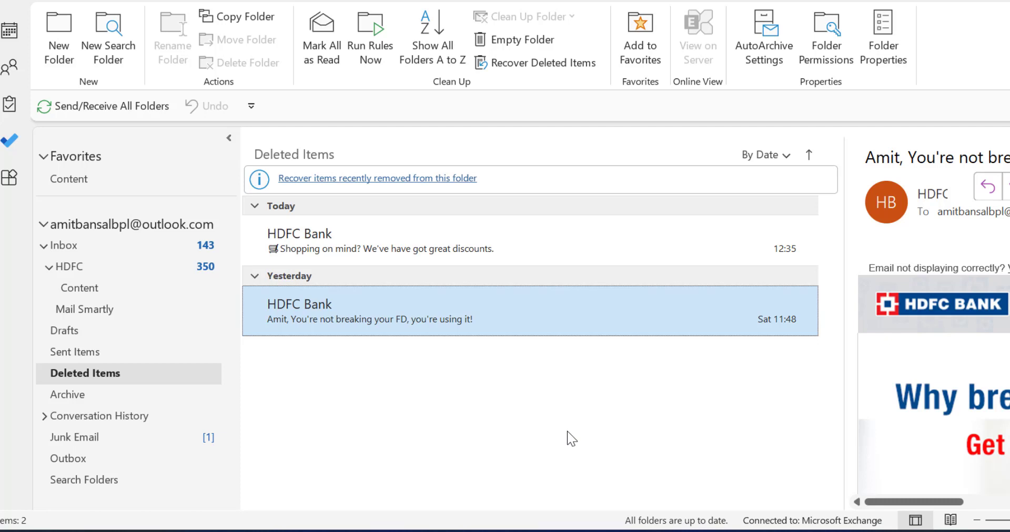
Move the recovered "Shopping on mind?" message out of Deleted Items into the Outlook account's Inbox, and open the Inbox.
{"action": "left_click", "coordinate": [417, 246]}
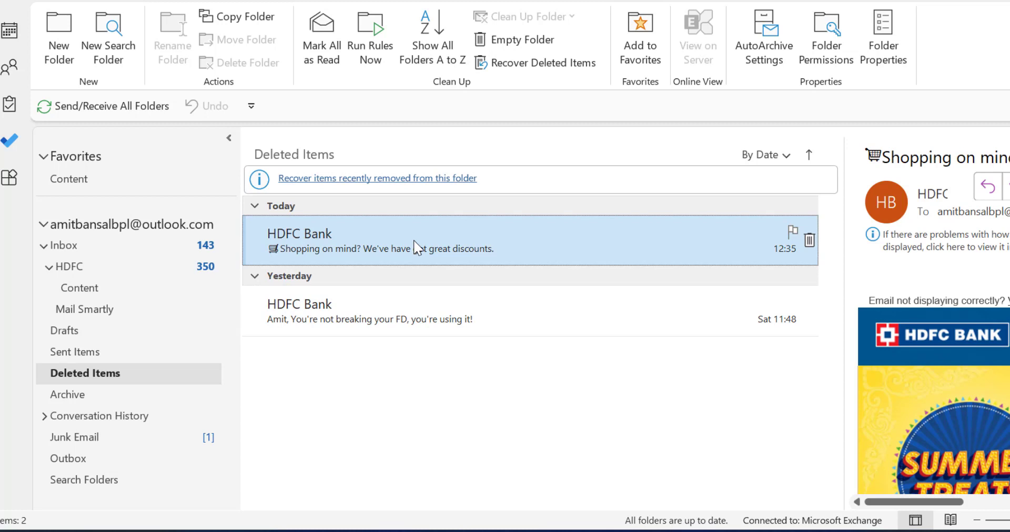
{"action": "right_click", "coordinate": [407, 233]}
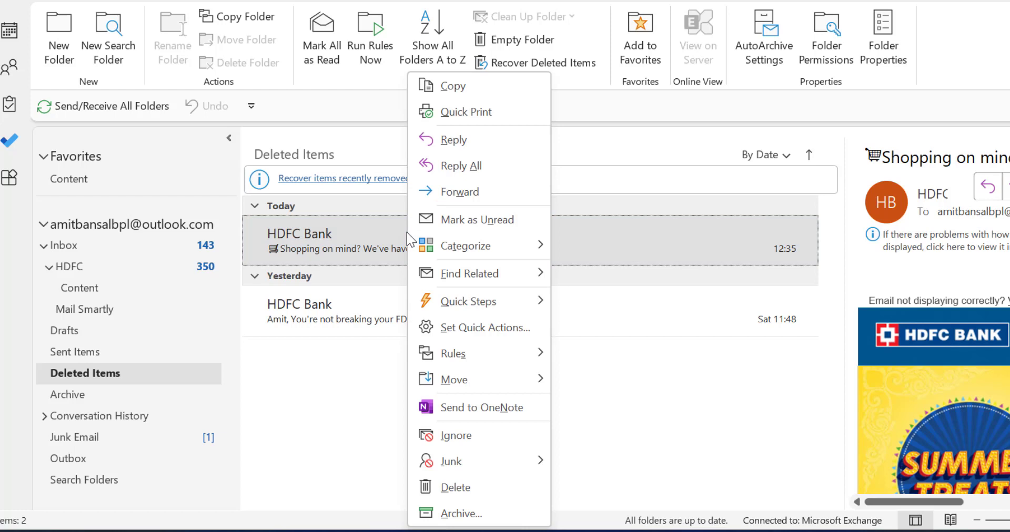
{"action": "left_click", "coordinate": [379, 232]}
{"action": "right_click", "coordinate": [378, 232]}
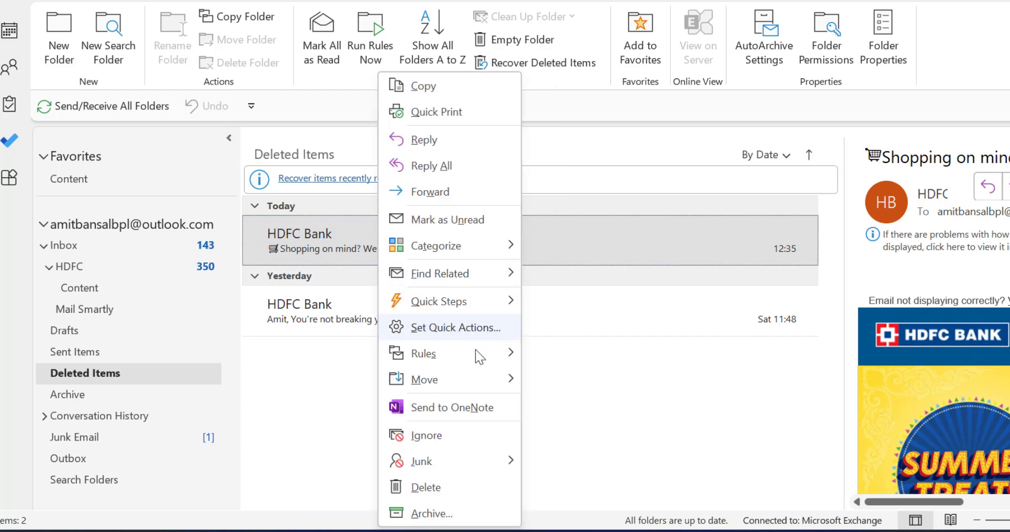
{"action": "mouse_move", "coordinate": [440, 384]}
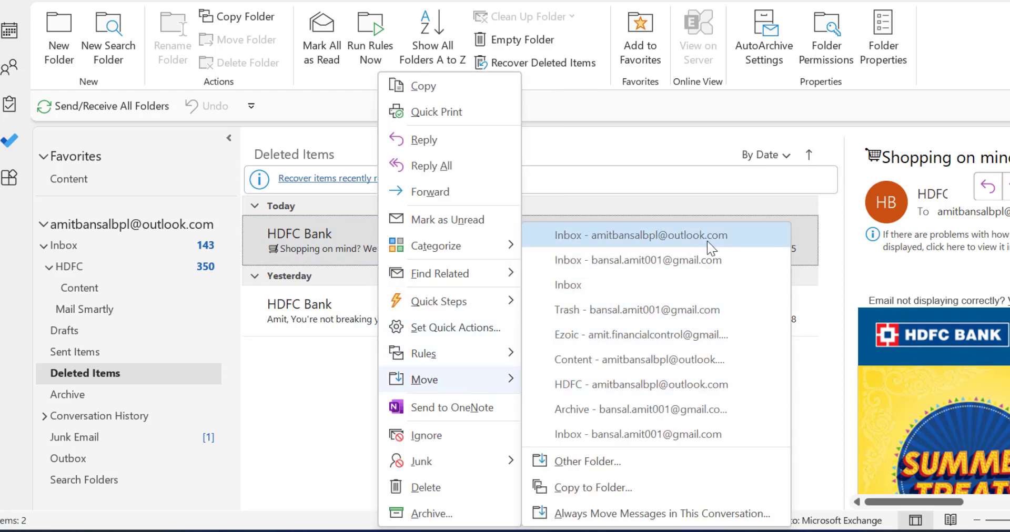
{"action": "left_click", "coordinate": [652, 236]}
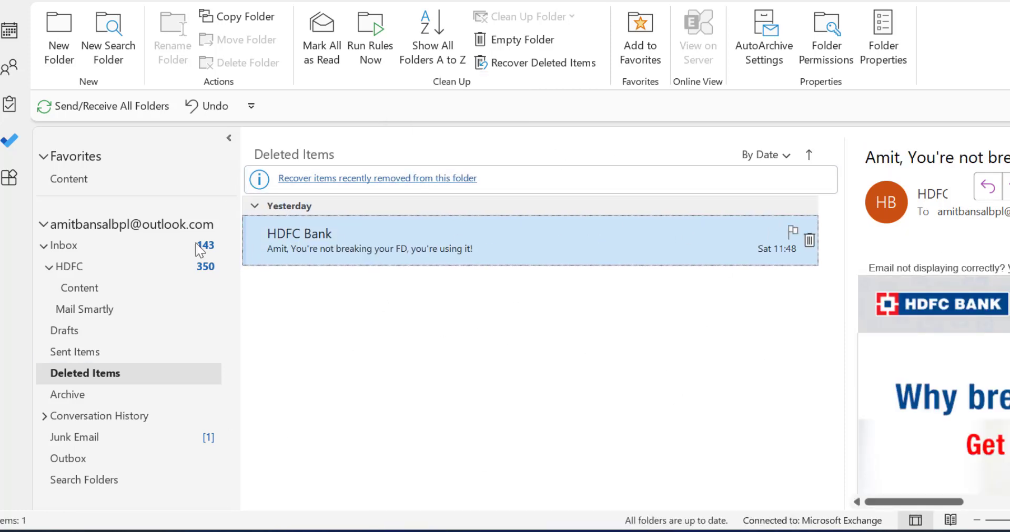
{"action": "left_click", "coordinate": [150, 244]}
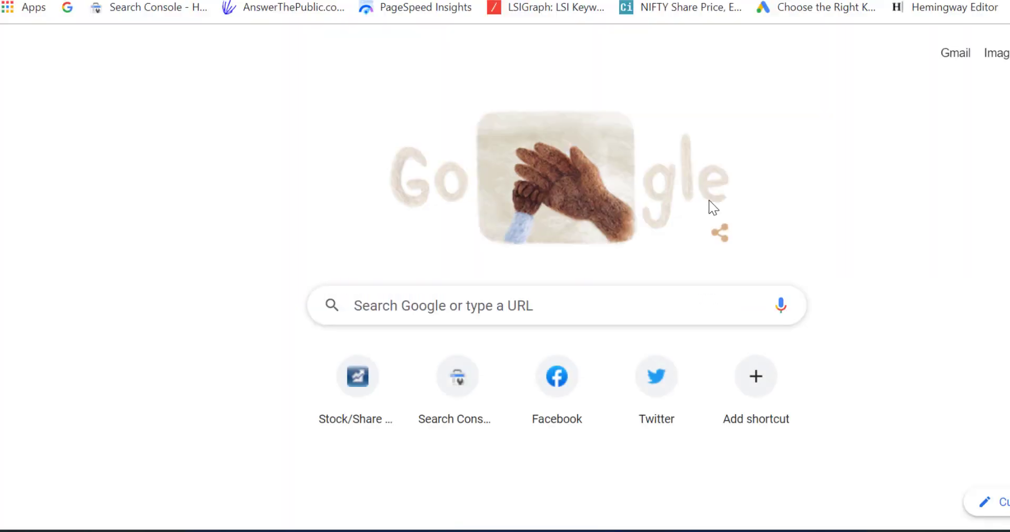
Switch to the Chrome browser, open outlook.com and delete the "Shopping on mind?" message from the web inbox.
{"action": "type", "text": "out"}
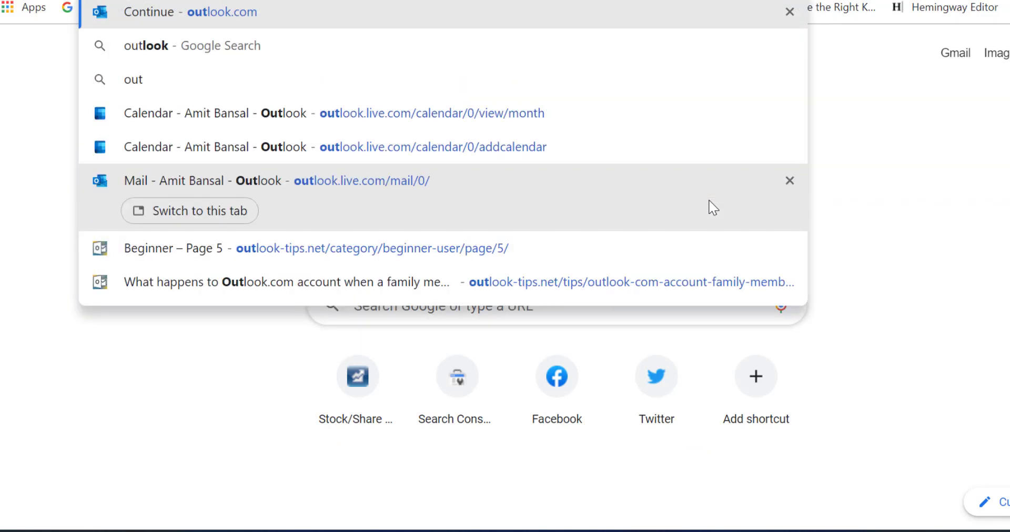
{"action": "key", "text": "Return"}
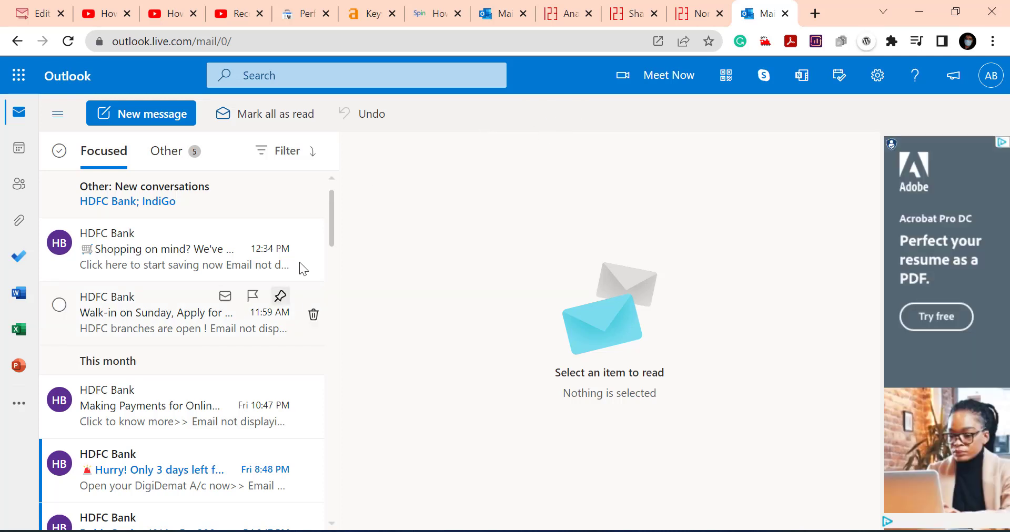
{"action": "left_click", "coordinate": [134, 253]}
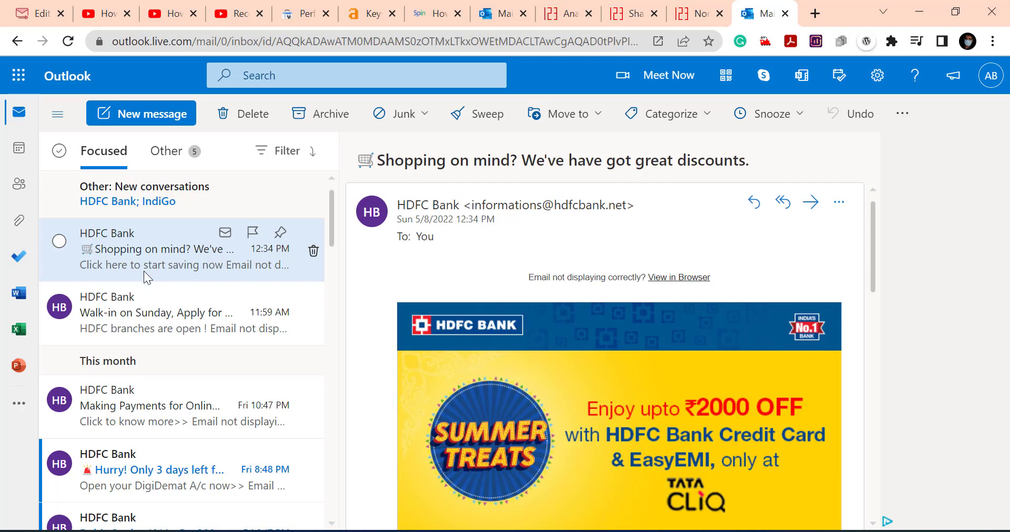
{"action": "left_click", "coordinate": [314, 254]}
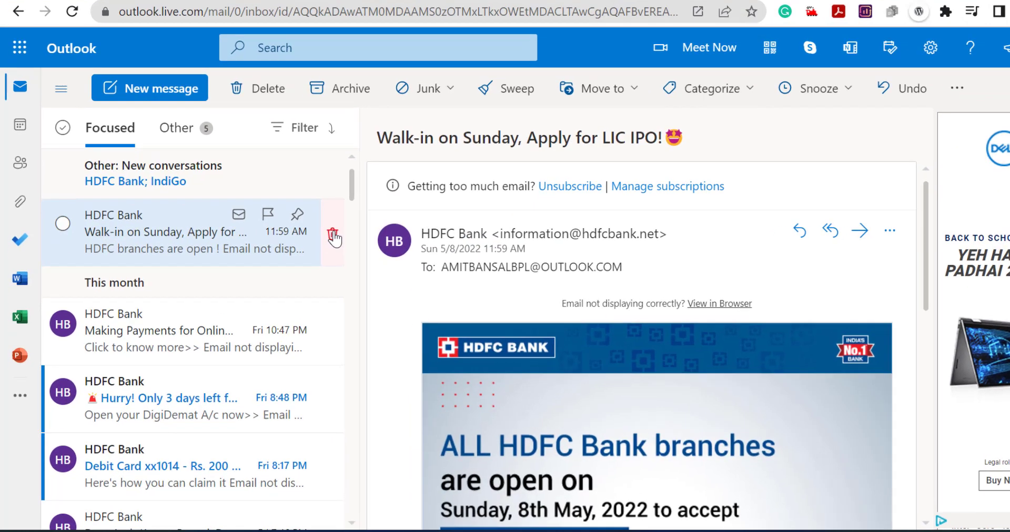
Delete the "Walk-in on Sunday" message from the web inbox, and undo that deletion.
{"action": "left_click", "coordinate": [314, 253]}
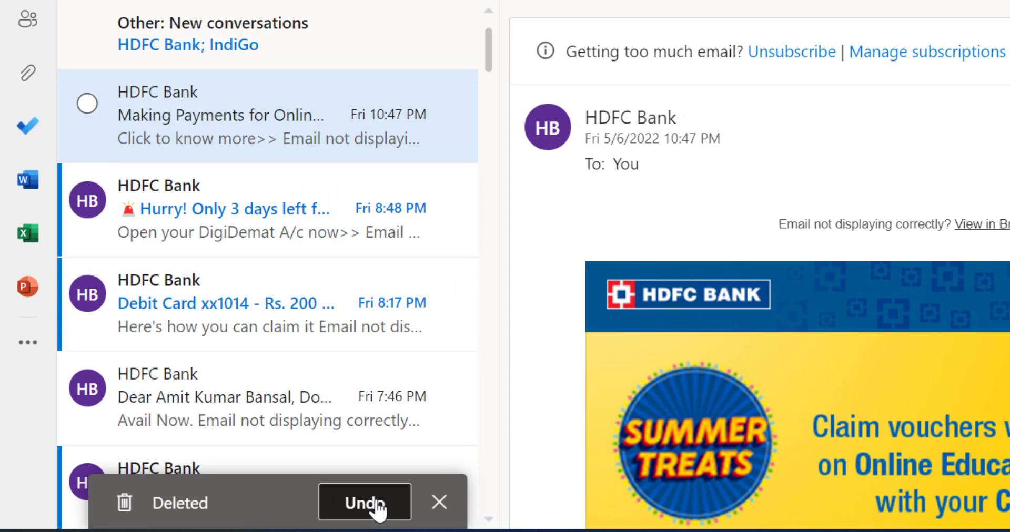
{"action": "left_click", "coordinate": [450, 505]}
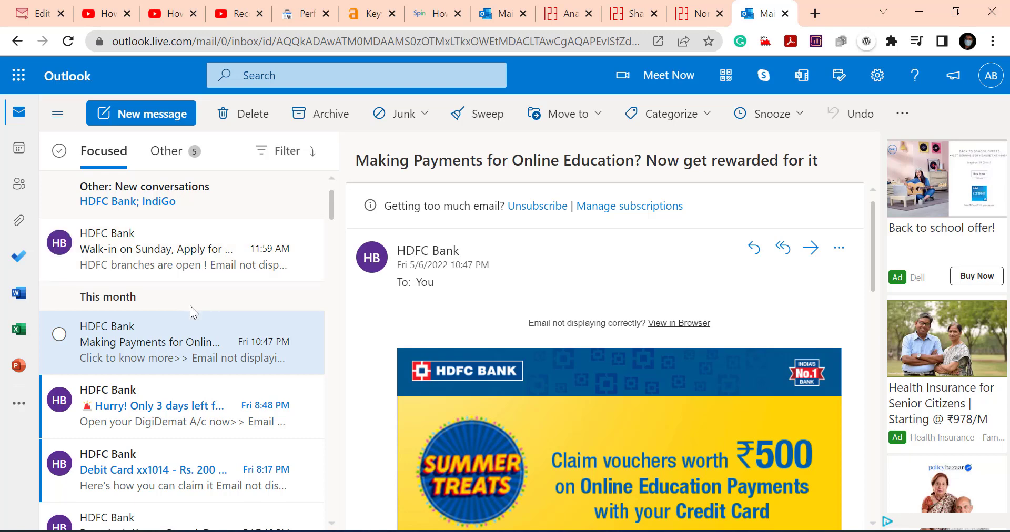
Delete the "Walk-in on Sunday" and "Making Payments for Online Education" messages from the web inbox, and open the Deleted Items folder.
{"action": "left_click", "coordinate": [313, 251]}
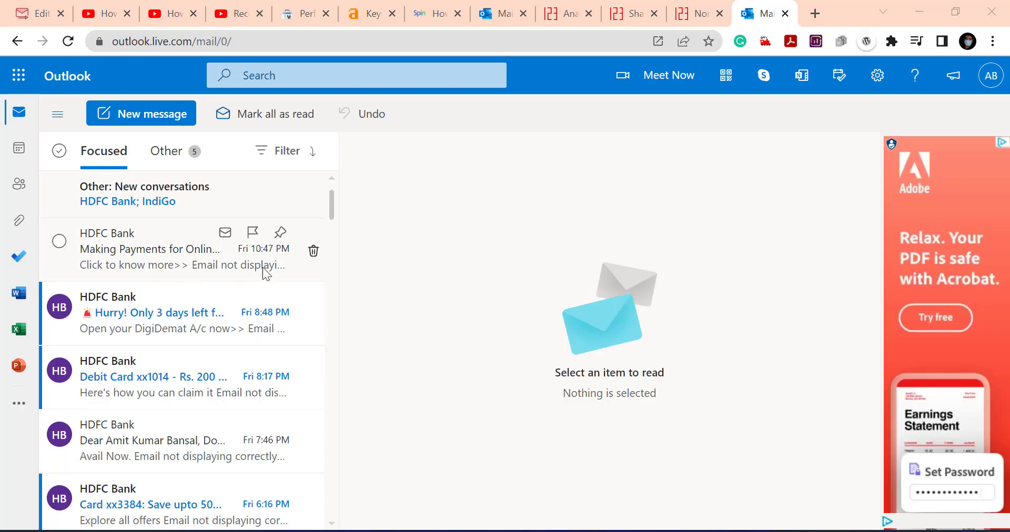
{"action": "left_click", "coordinate": [314, 251]}
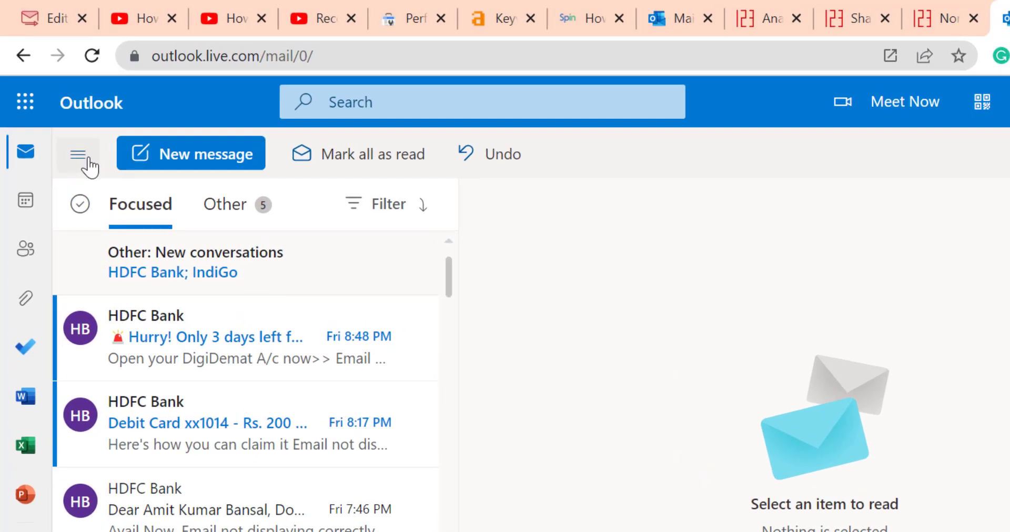
{"action": "left_click", "coordinate": [89, 166]}
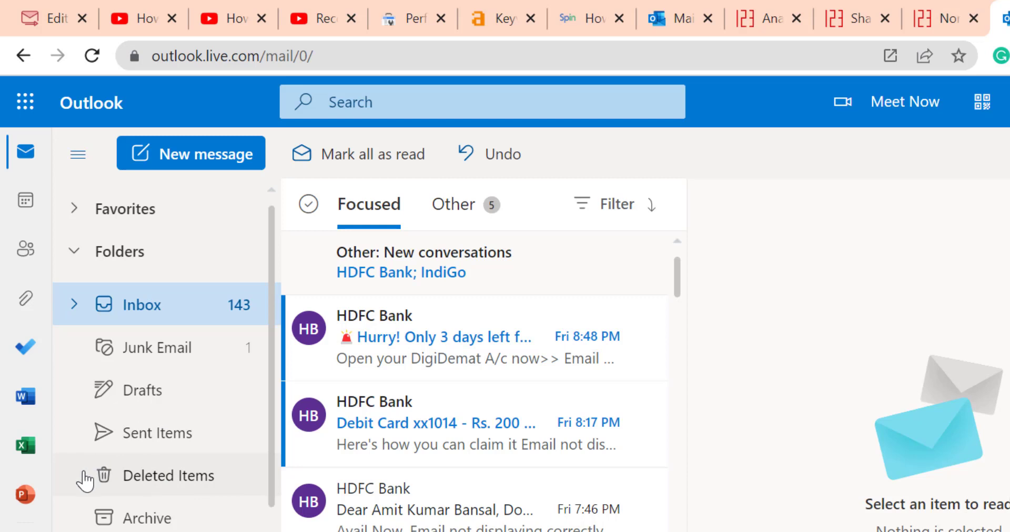
{"action": "left_click", "coordinate": [160, 489]}
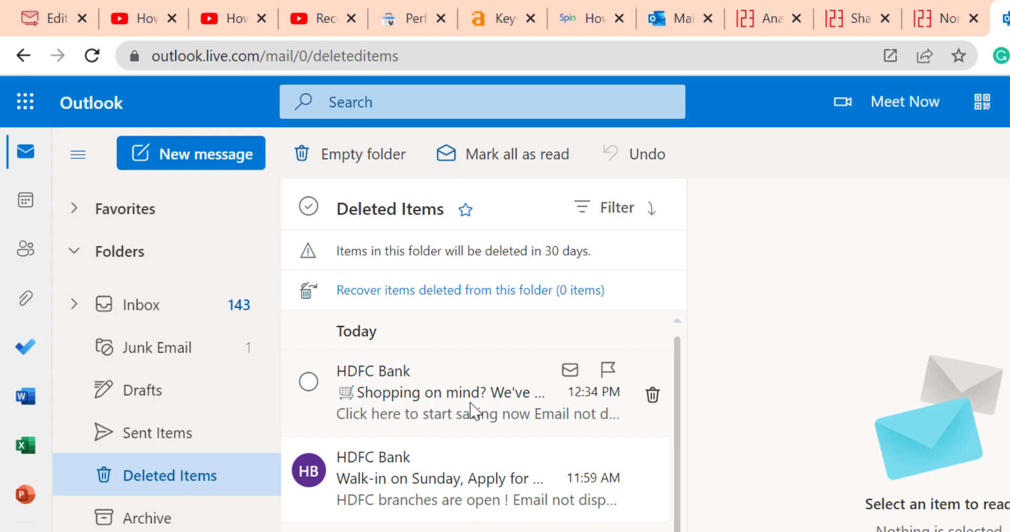
Restore the "Shopping on mind?" message from Deleted Items, and open the Inbox folder.
{"action": "left_click", "coordinate": [439, 395]}
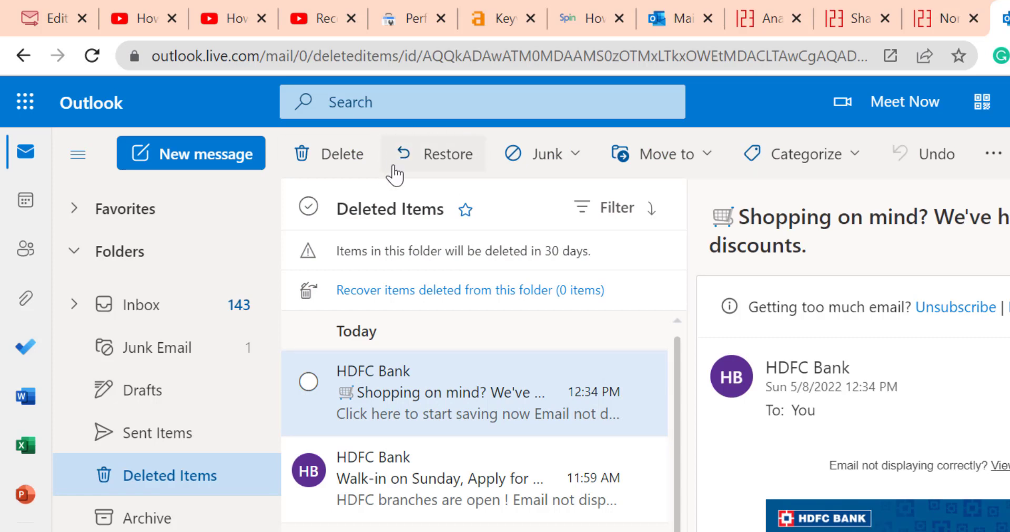
{"action": "left_click", "coordinate": [436, 165]}
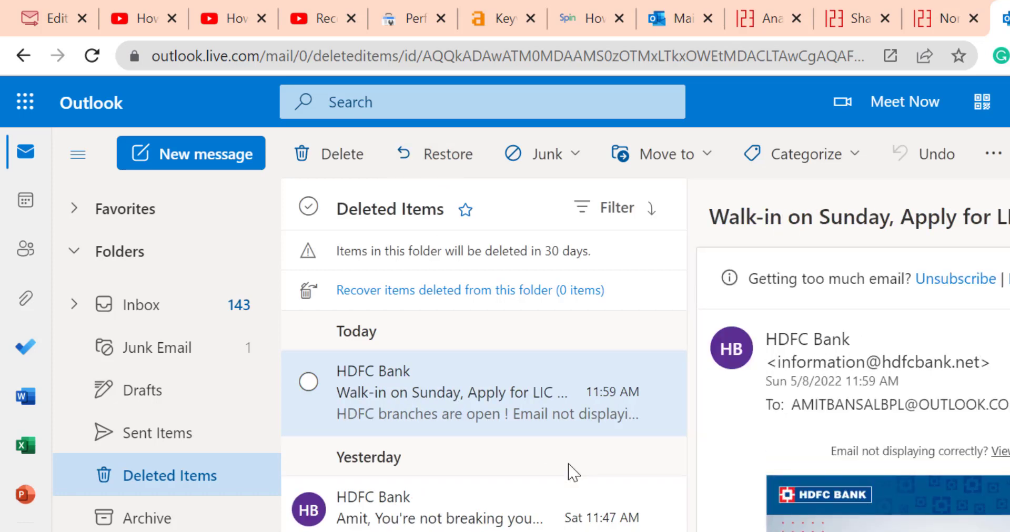
{"action": "left_click", "coordinate": [141, 306]}
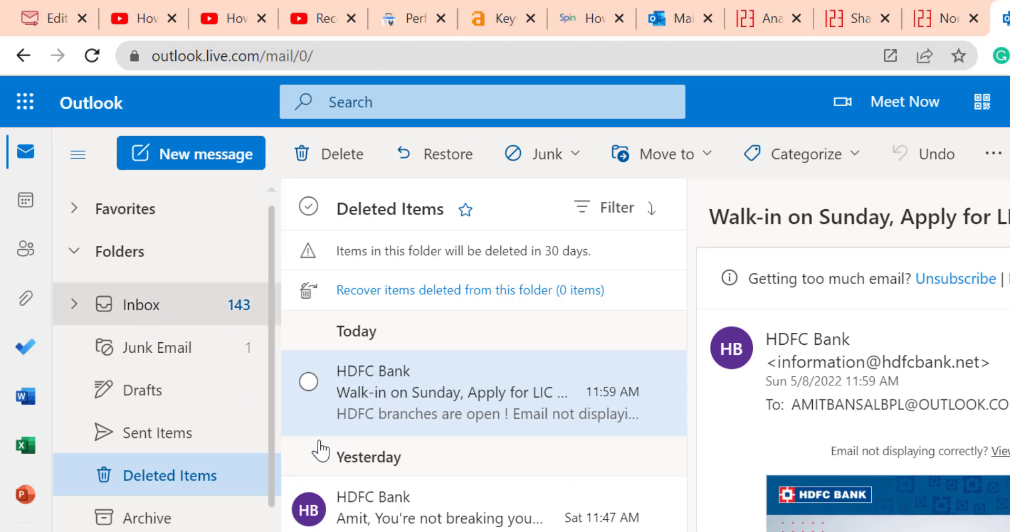
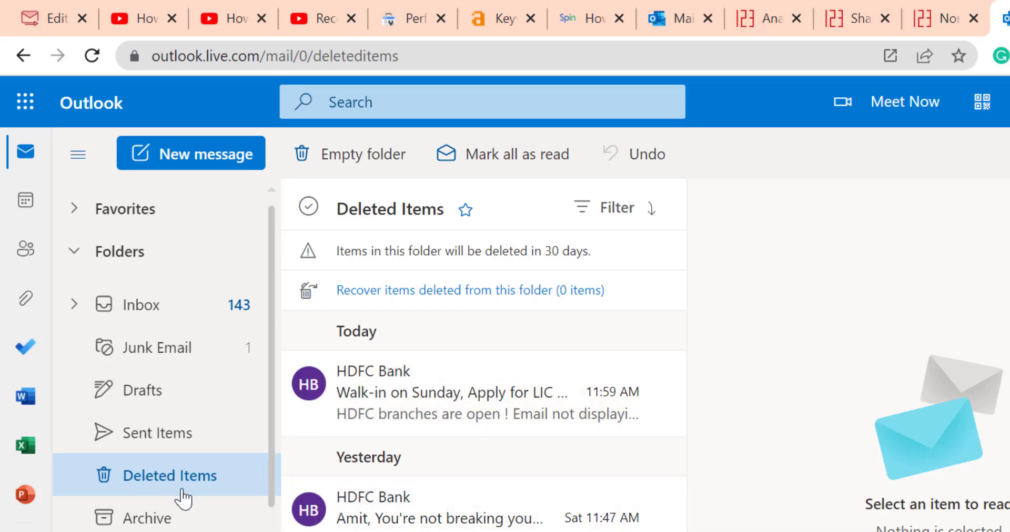
Permanently delete the "Walk-in on Sunday" message from the Deleted Items folder.
{"action": "left_click", "coordinate": [429, 412]}
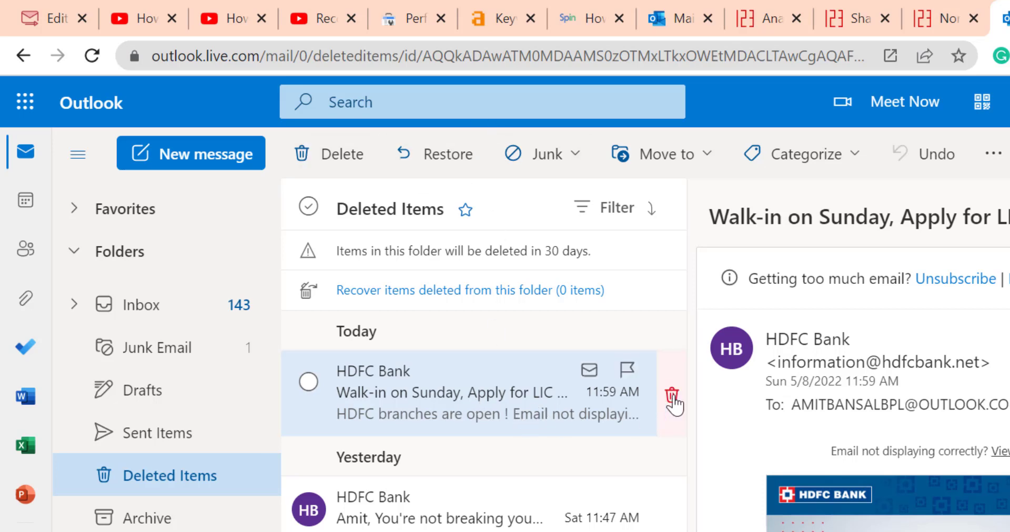
{"action": "left_click", "coordinate": [671, 396]}
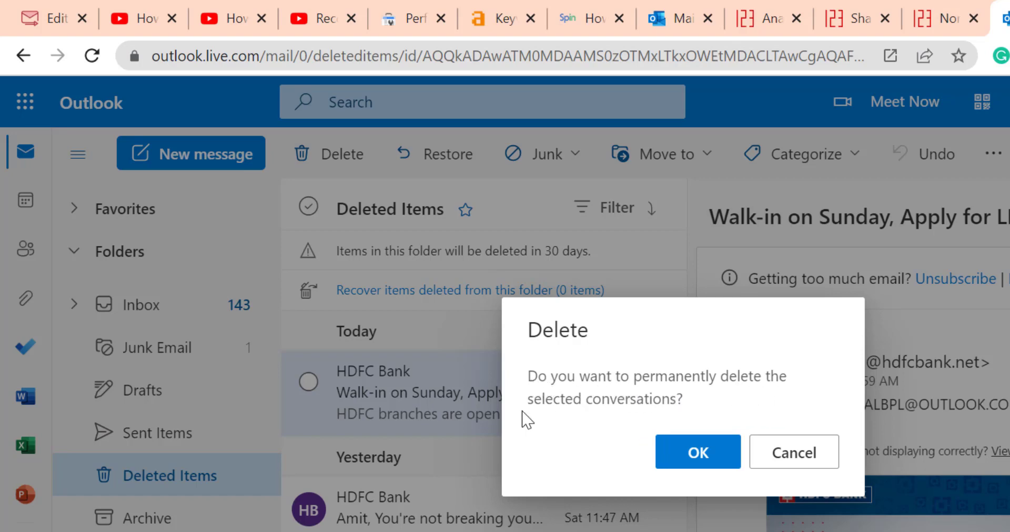
{"action": "left_click", "coordinate": [705, 460]}
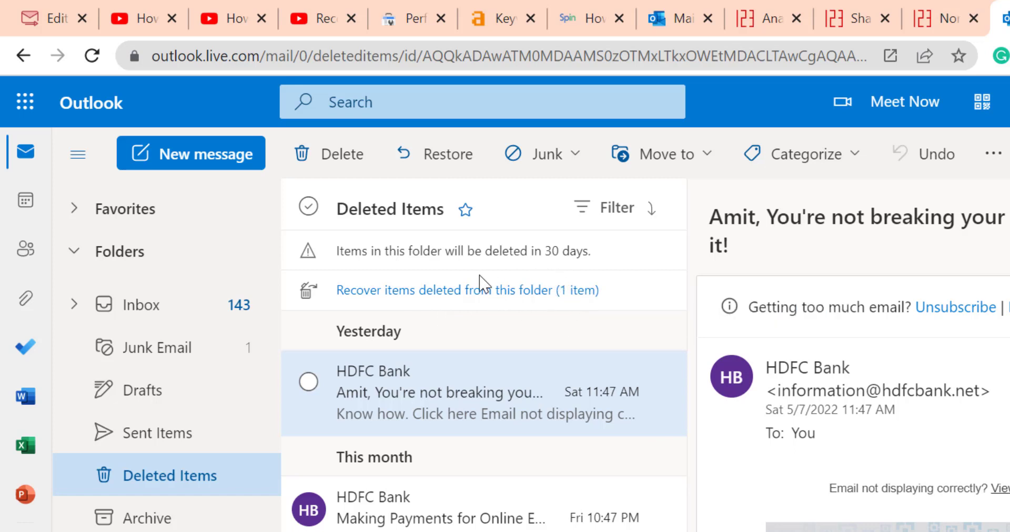
Restore the permanently deleted "Walk-in on Sunday" message from Recoverable Items, and check the Deleted Items and Inbox folders.
{"action": "left_click", "coordinate": [481, 291]}
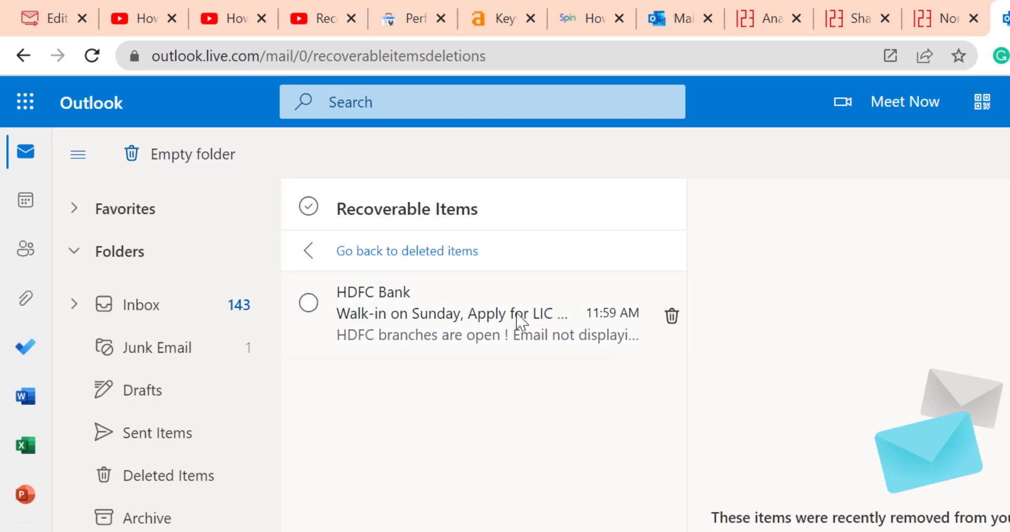
{"action": "left_click", "coordinate": [484, 314]}
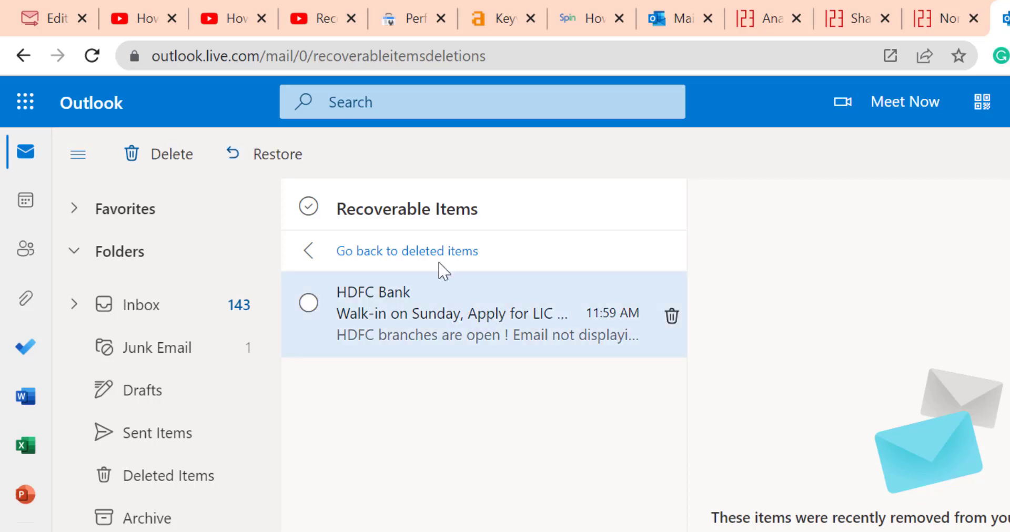
{"action": "left_click", "coordinate": [275, 167]}
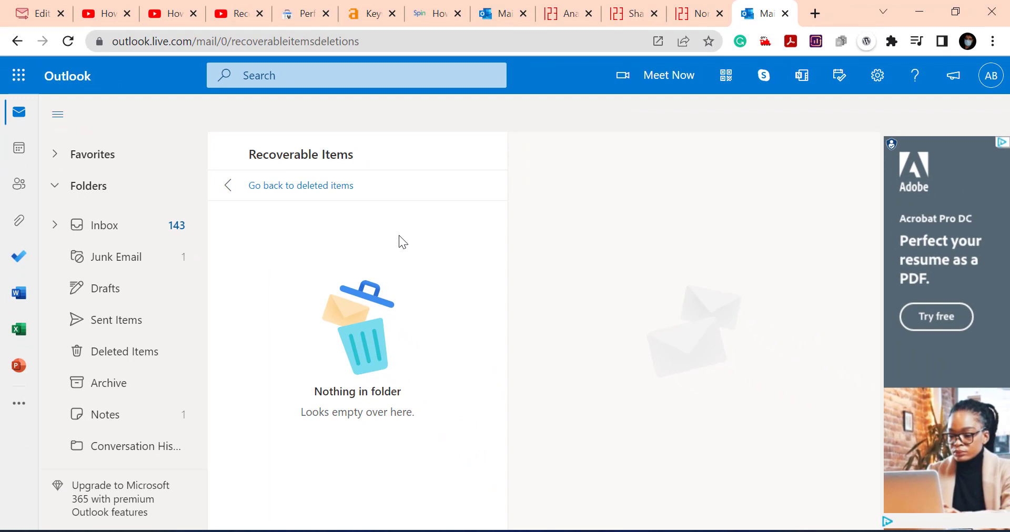
{"action": "left_click", "coordinate": [132, 357]}
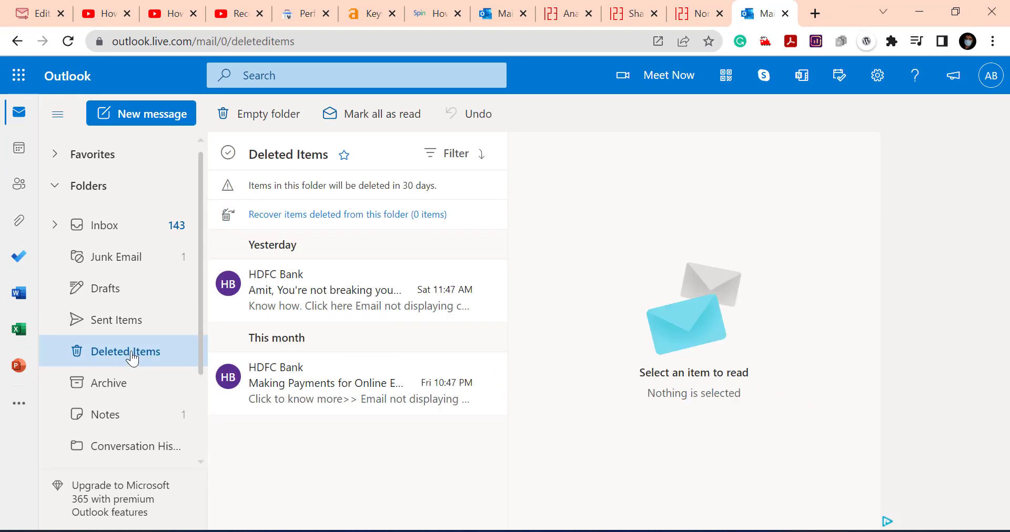
{"action": "left_click", "coordinate": [124, 234]}
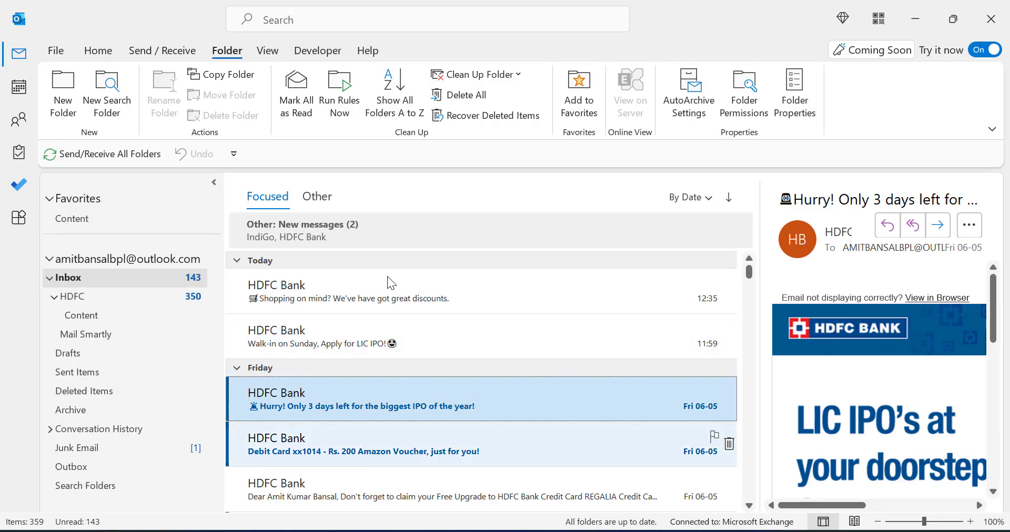
In the Outlook desktop app, open the Inbox of the Gmail account that contains the Ezoic folder, and open its Deleted Items folder.
{"action": "scroll", "coordinate": [137, 329], "scroll_direction": "up", "scroll_amount": 4}
{"action": "scroll", "coordinate": [142, 338], "scroll_direction": "up", "scroll_amount": 10}
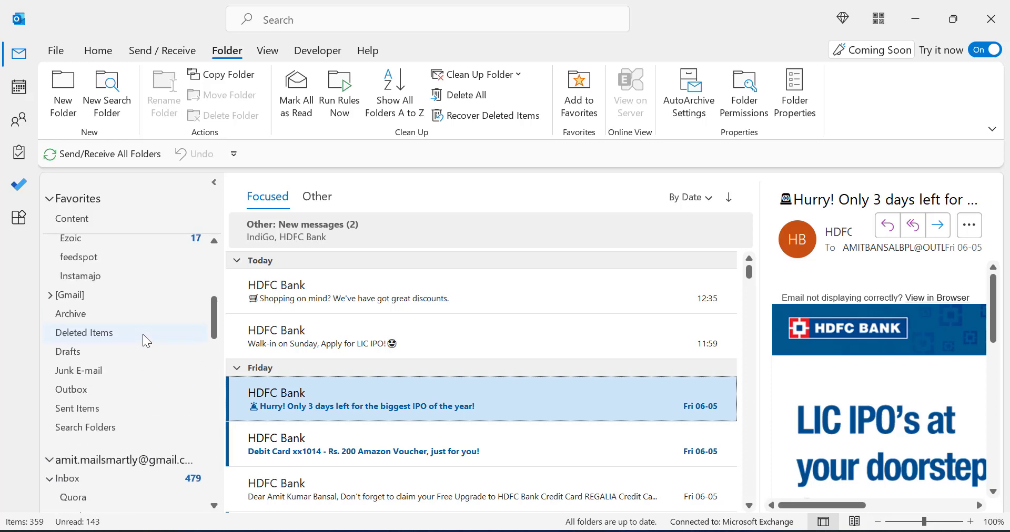
{"action": "left_click_drag", "start_coordinate": [217, 299], "coordinate": [222, 254]}
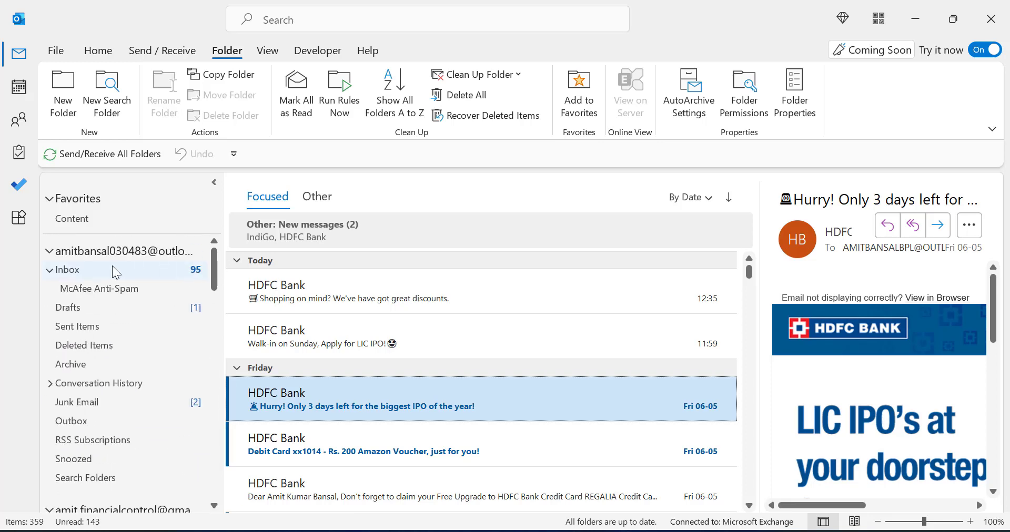
{"action": "scroll", "coordinate": [157, 301], "scroll_direction": "down", "scroll_amount": 3}
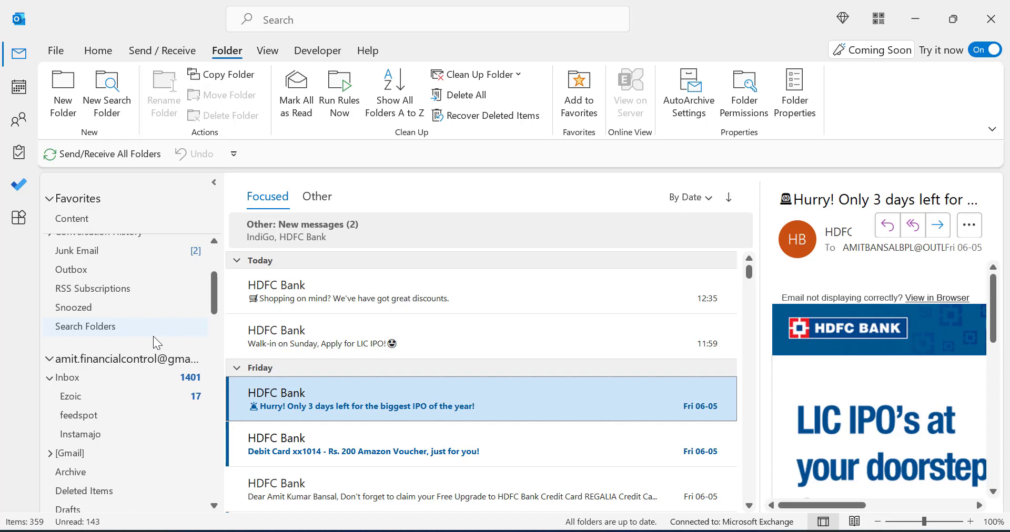
{"action": "left_click", "coordinate": [113, 381]}
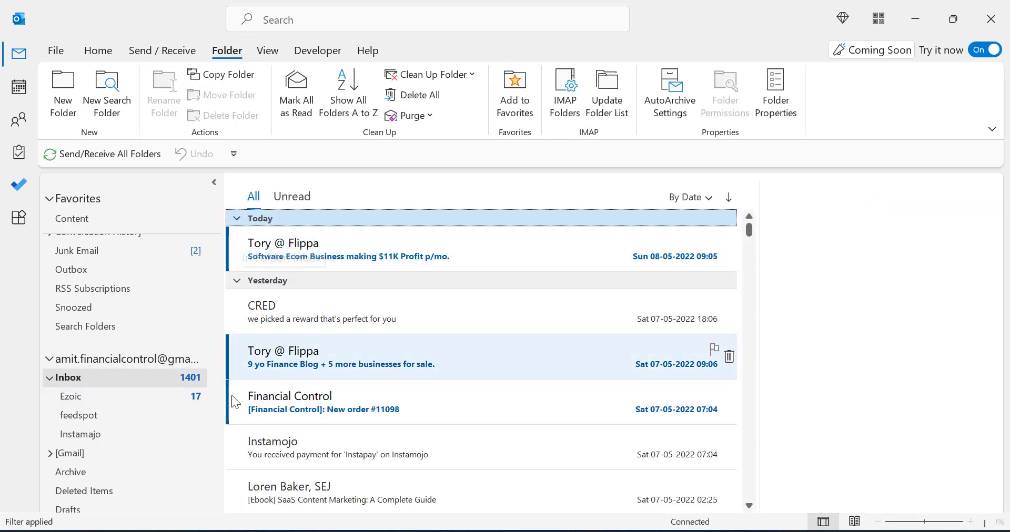
{"action": "scroll", "coordinate": [119, 451], "scroll_direction": "down", "scroll_amount": 1}
{"action": "left_click", "coordinate": [108, 458]}
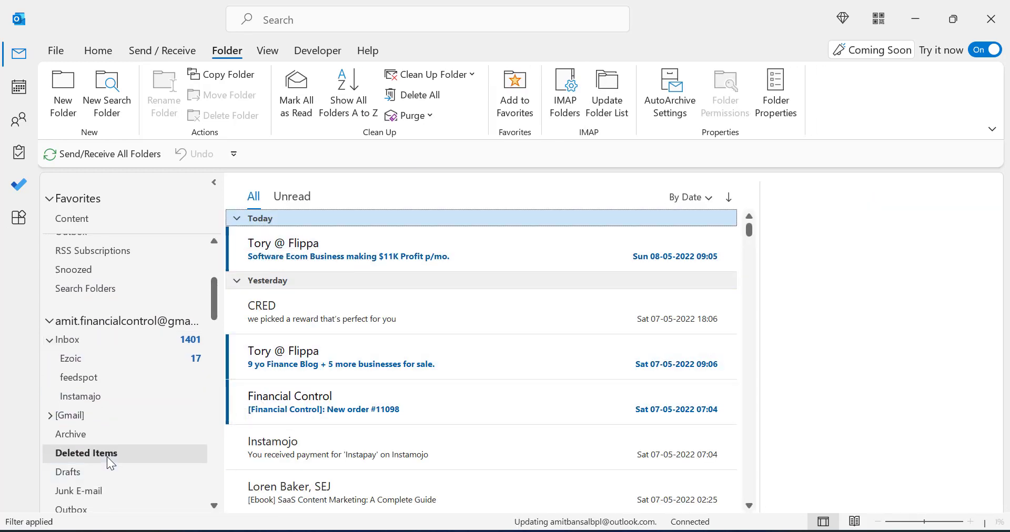